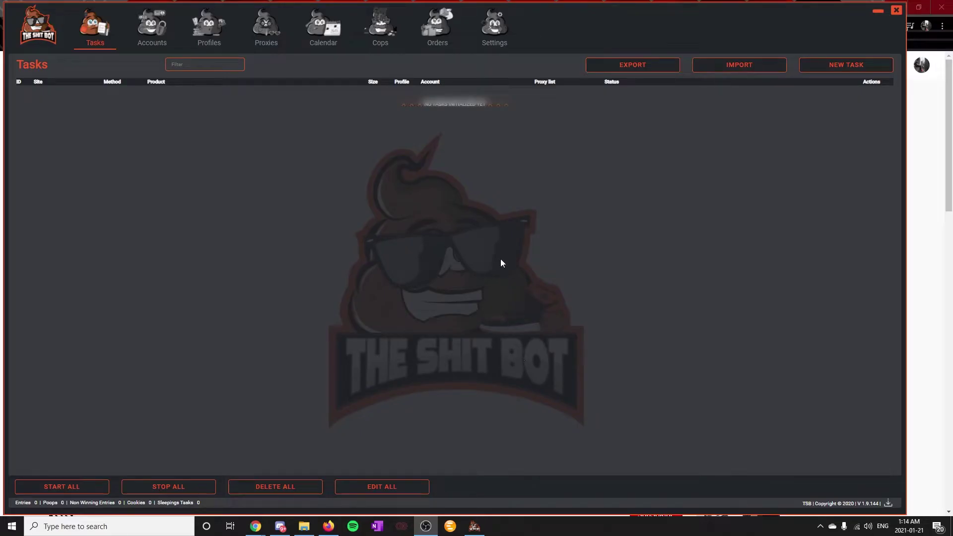
Open the bot's settings, test the Discord webhook and view the default Nike region options.
{"action": "left_click", "coordinate": [495, 27]}
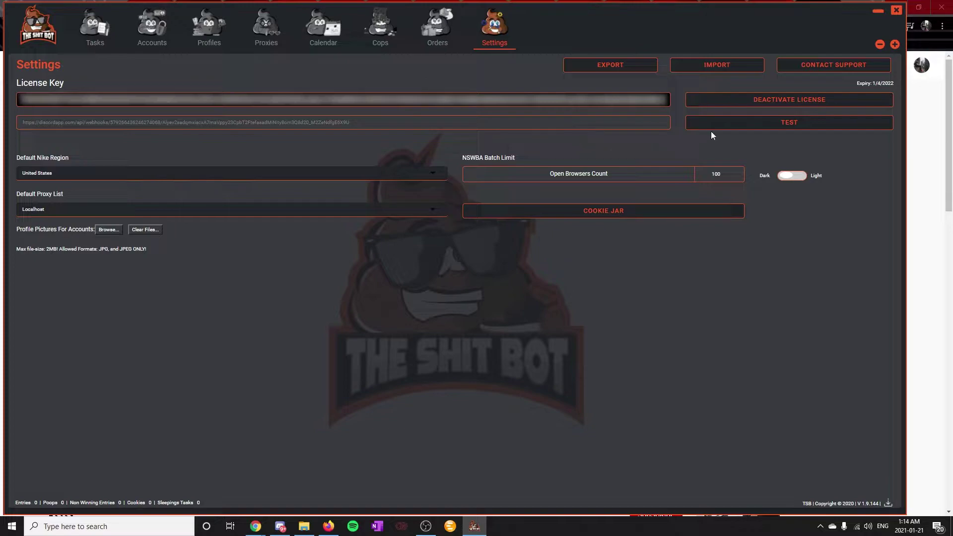
{"action": "left_click", "coordinate": [781, 128]}
{"action": "left_click", "coordinate": [363, 182]}
{"action": "left_click", "coordinate": [363, 182]}
Set the NSWBA batch limit for open browsers to 200 and check the default proxy list options.
{"action": "left_click", "coordinate": [724, 174]}
{"action": "left_click", "coordinate": [727, 155]}
{"action": "left_click", "coordinate": [726, 175]}
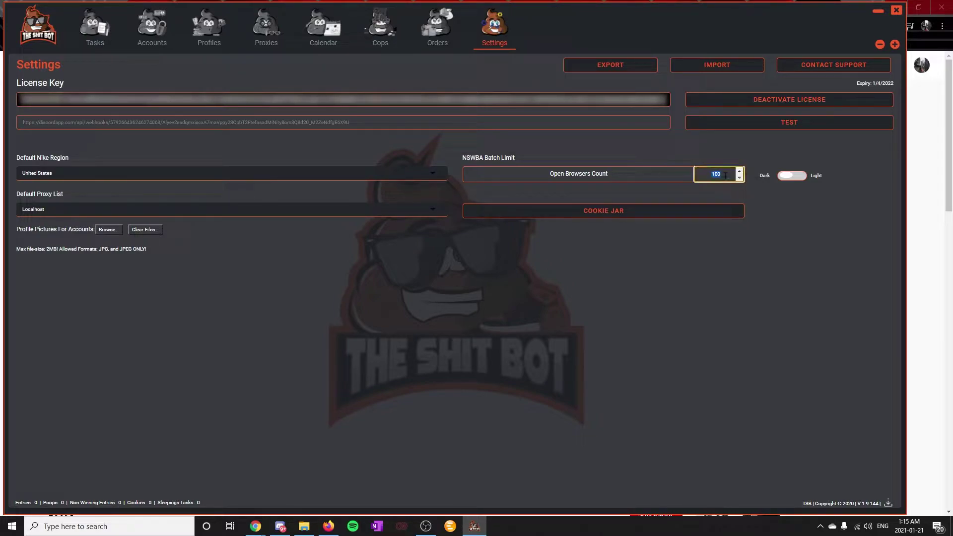
{"action": "type", "text": "200"}
{"action": "left_click", "coordinate": [695, 153]}
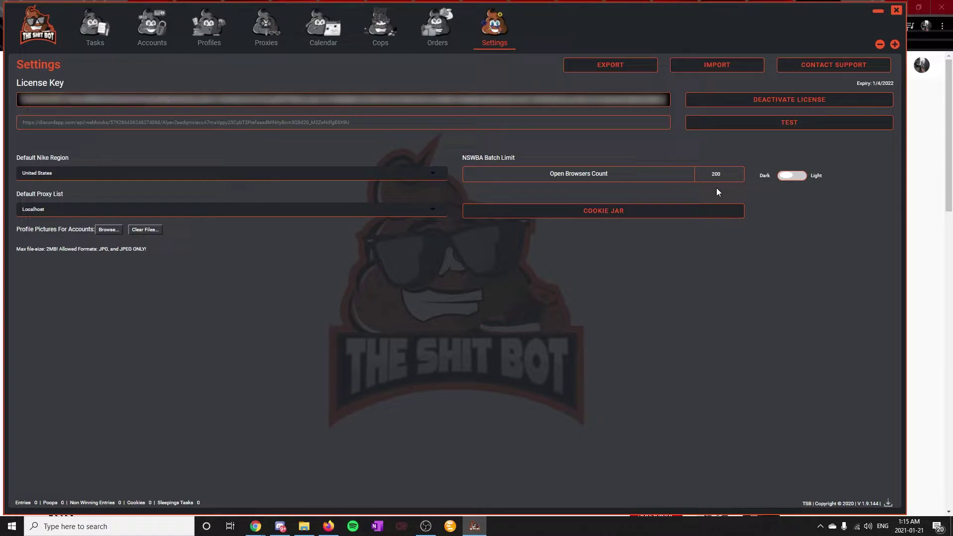
{"action": "left_click", "coordinate": [358, 209]}
{"action": "left_click", "coordinate": [515, 251]}
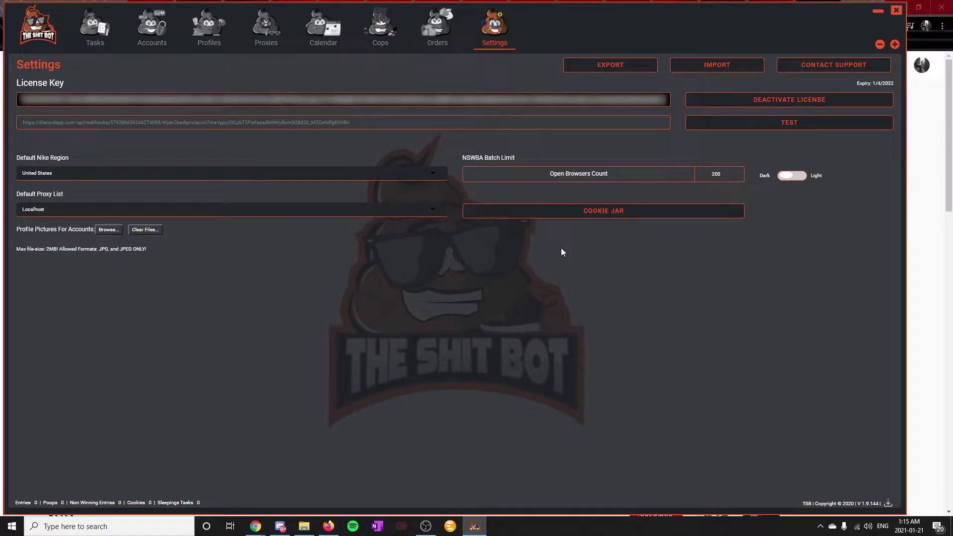
Start Nike cookie generation in the cookie jar with the Localhost proxy list, stop it again and close the generator.
{"action": "left_click", "coordinate": [572, 212]}
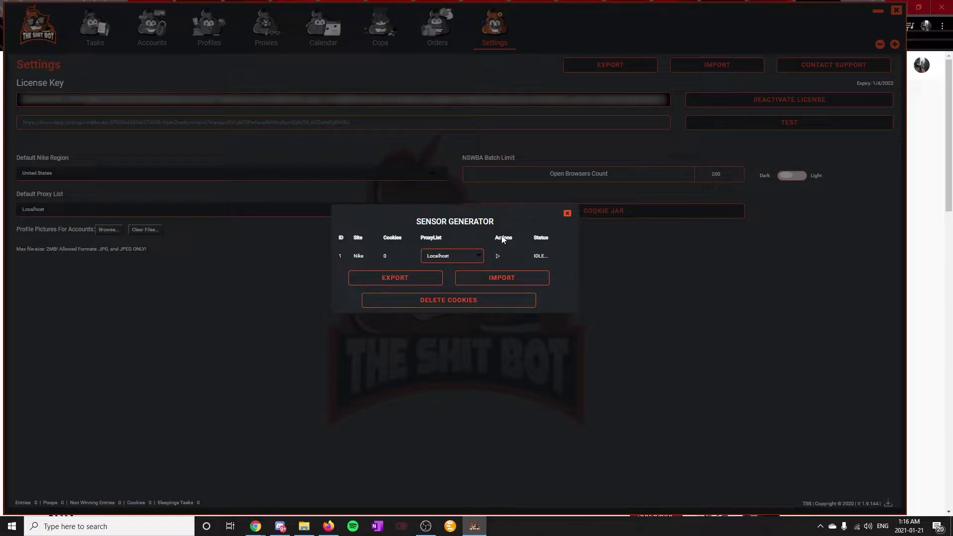
{"action": "left_click", "coordinate": [468, 258]}
{"action": "left_click", "coordinate": [469, 257]}
{"action": "left_click", "coordinate": [498, 258]}
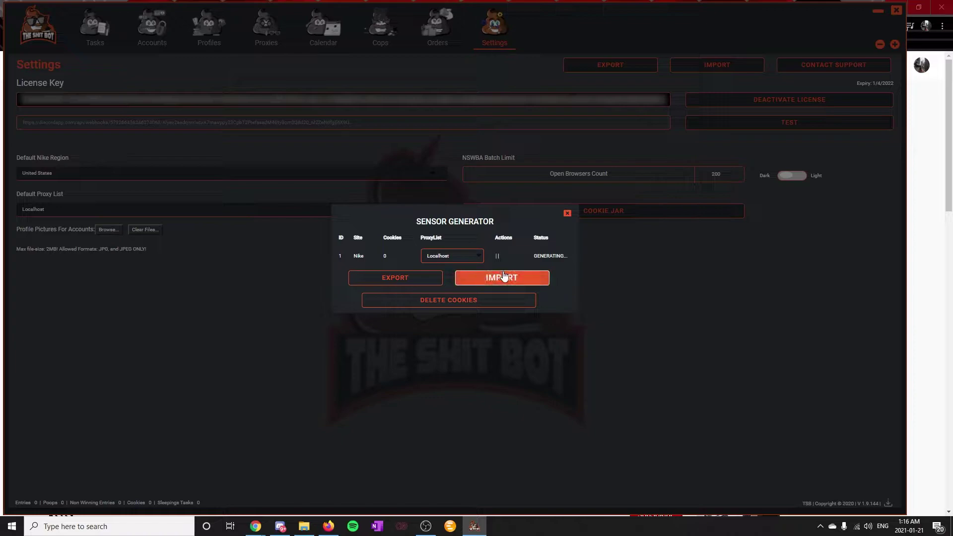
{"action": "left_click", "coordinate": [498, 257]}
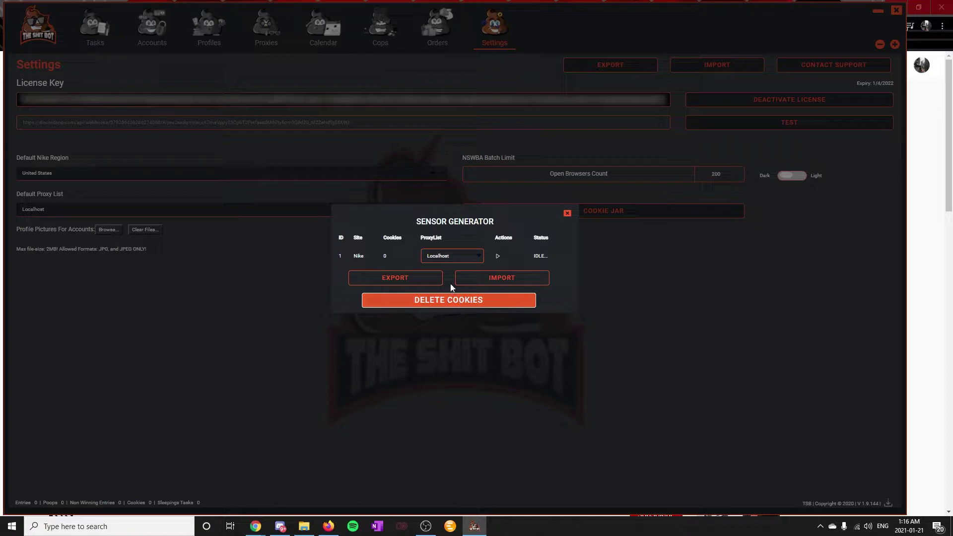
{"action": "left_click", "coordinate": [568, 214]}
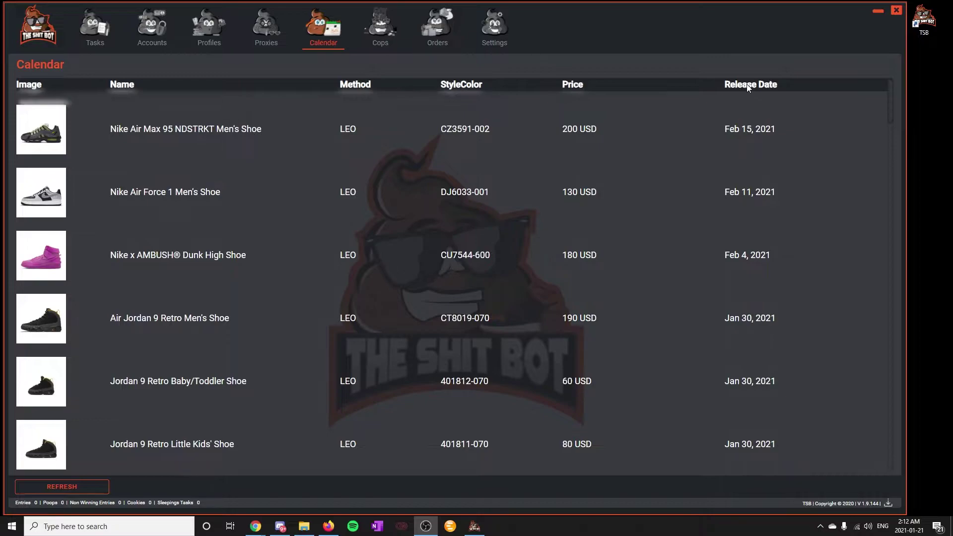
Return to the settings and review the choices for the default proxy list.
{"action": "left_click", "coordinate": [495, 29]}
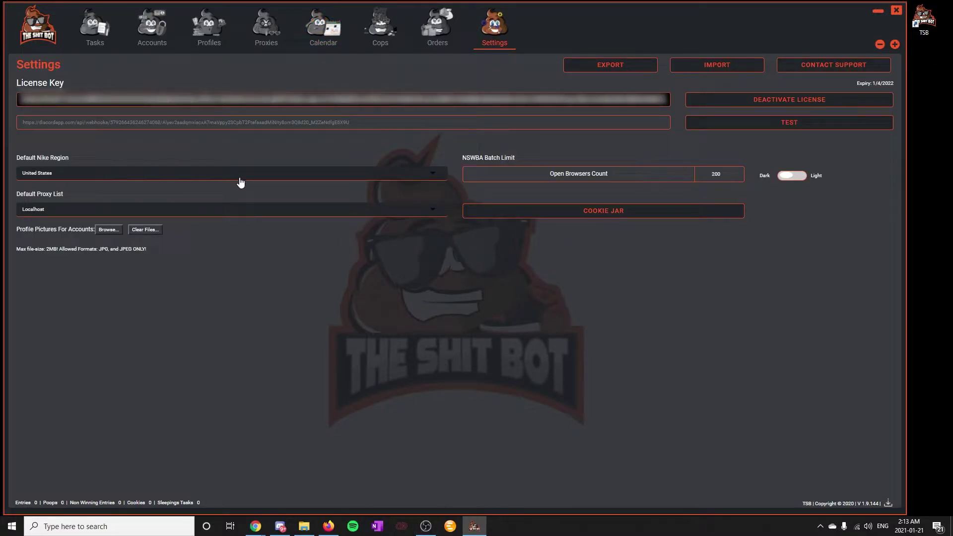
{"action": "left_click", "coordinate": [258, 214]}
{"action": "left_click", "coordinate": [257, 214]}
Check the available sizes of the Air Jordan 9 Retro Men's Shoe in the release calendar and refresh the list.
{"action": "left_click", "coordinate": [324, 29]}
{"action": "mouse_move", "coordinate": [382, 311]}
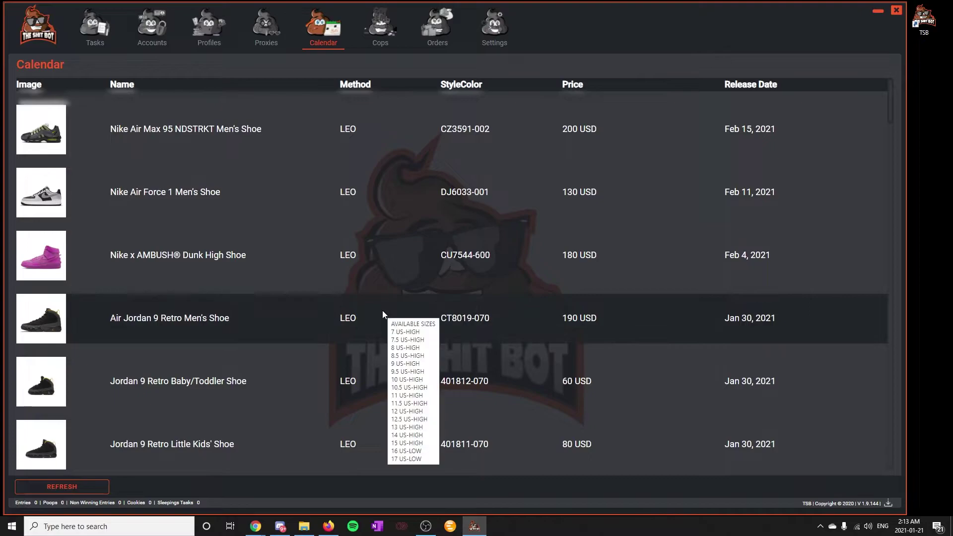
{"action": "left_click", "coordinate": [90, 486]}
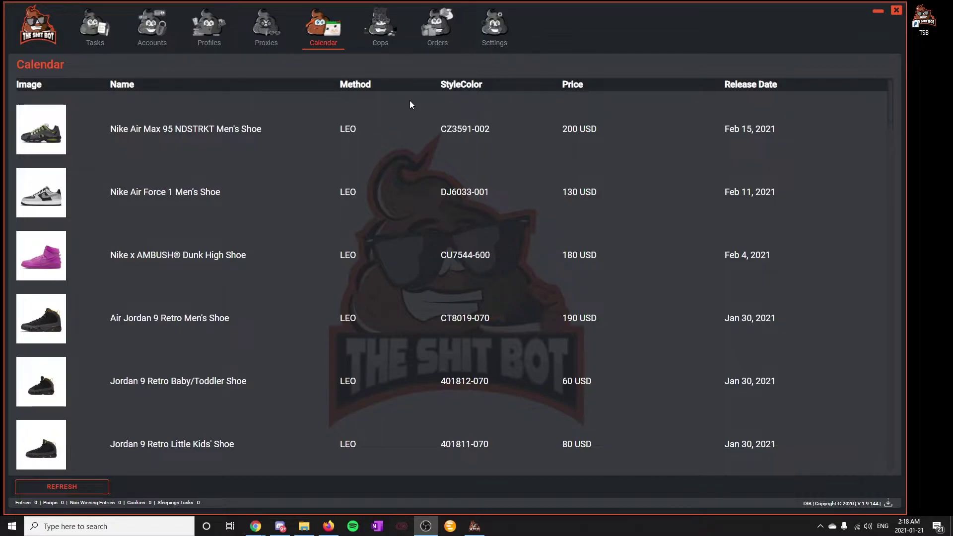
Browse the release calendar for FLOW and LEO releases and check the sizes of the Nike Air Force 1 LV8 1 Big Kids' Shoe.
{"action": "scroll", "coordinate": [416, 144], "scroll_direction": "down", "scroll_amount": 10}
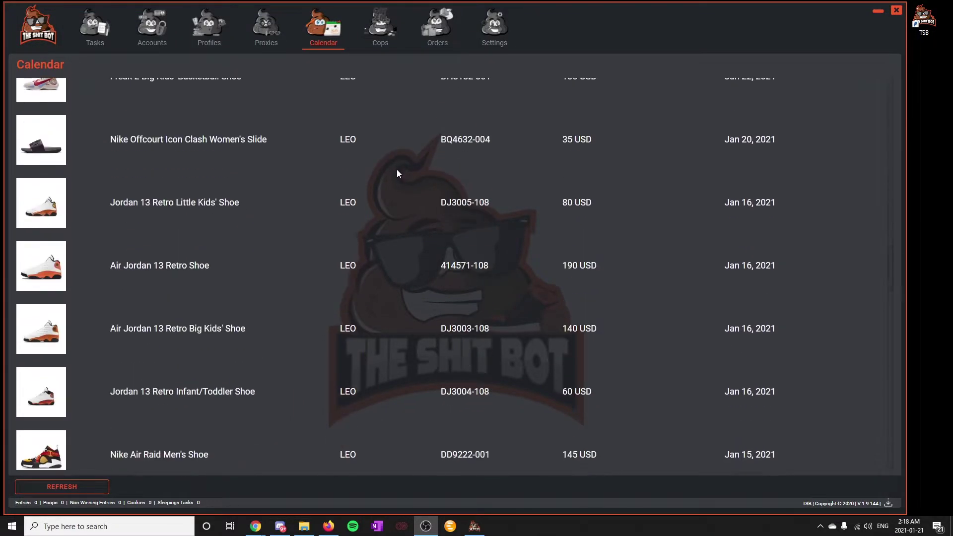
{"action": "scroll", "coordinate": [399, 179], "scroll_direction": "down", "scroll_amount": 8}
{"action": "scroll", "coordinate": [317, 258], "scroll_direction": "up", "scroll_amount": 2}
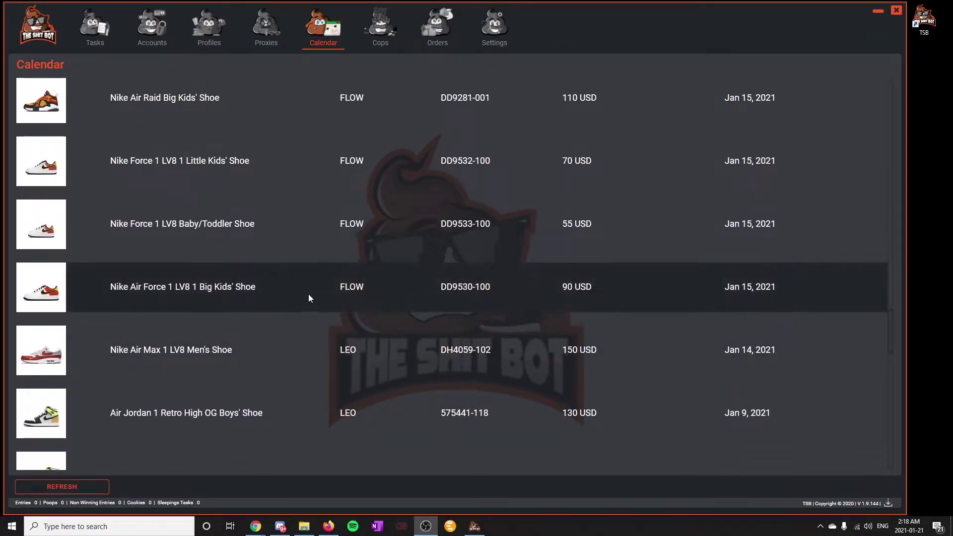
{"action": "mouse_move", "coordinate": [369, 288]}
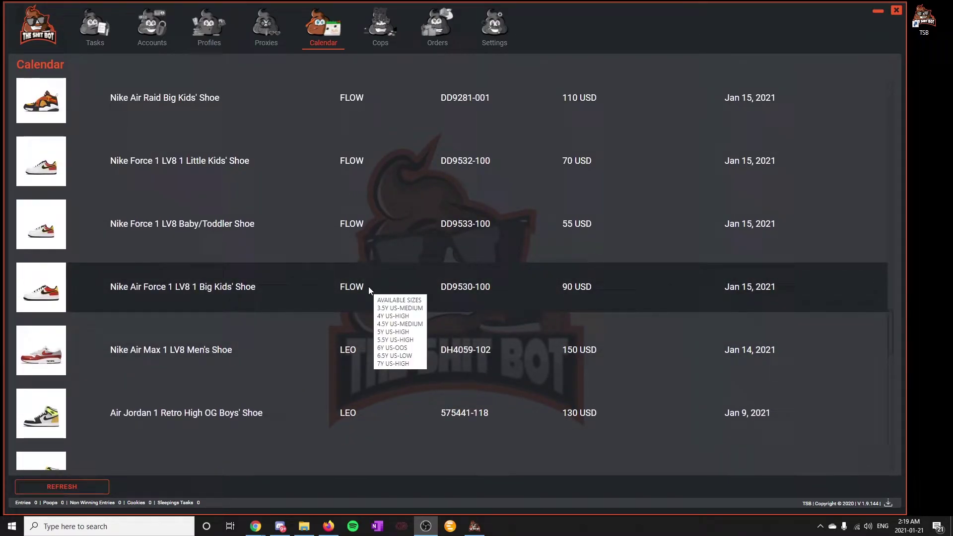
{"action": "scroll", "coordinate": [345, 253], "scroll_direction": "up", "scroll_amount": 5}
{"action": "scroll", "coordinate": [348, 263], "scroll_direction": "up", "scroll_amount": 20}
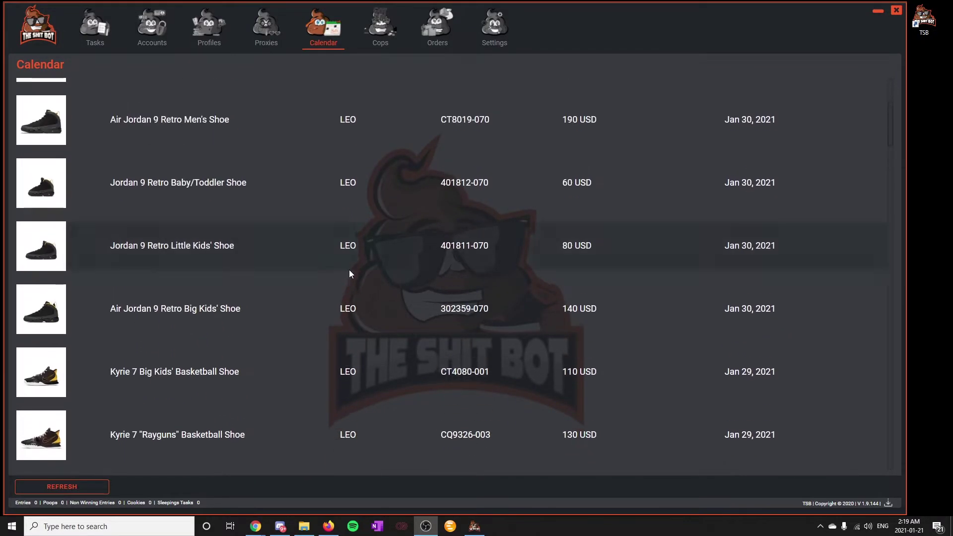
{"action": "scroll", "coordinate": [350, 270], "scroll_direction": "up", "scroll_amount": 4}
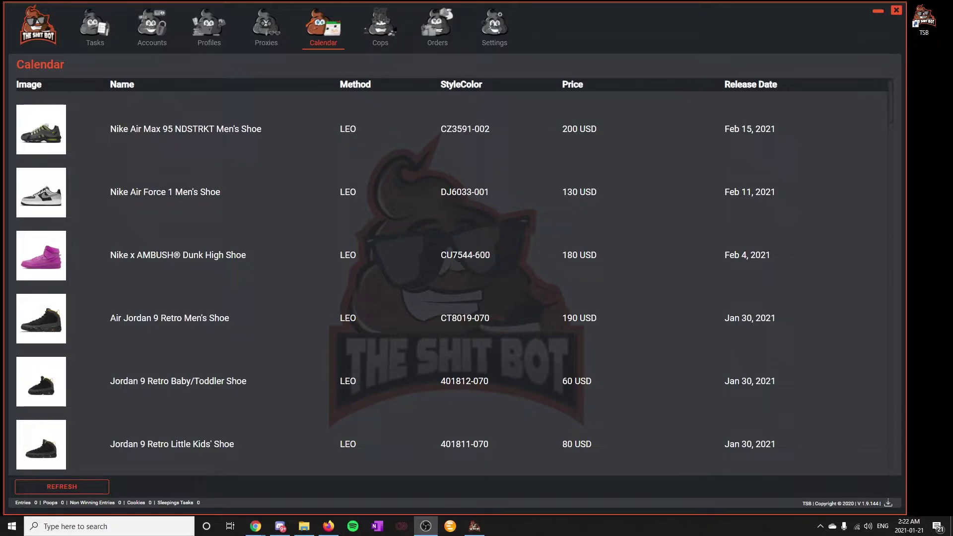
{"action": "mouse_move", "coordinate": [279, 260]}
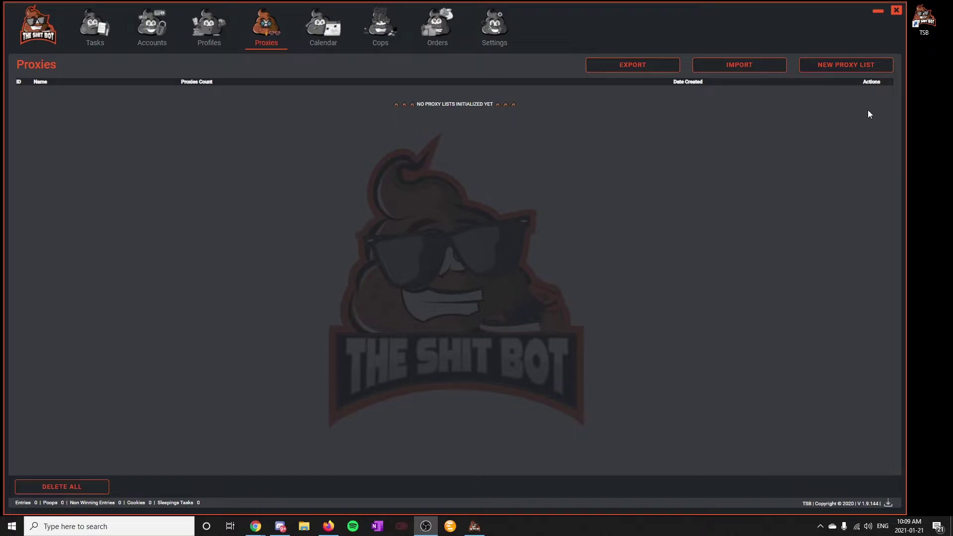
Create a split proxy list named proxies from 1.1.1.1:1, 2.2.2.2:2, 3.3.3.3:3 and 4.4.4.4:4, checking the format before saving.
{"action": "left_click", "coordinate": [840, 69]}
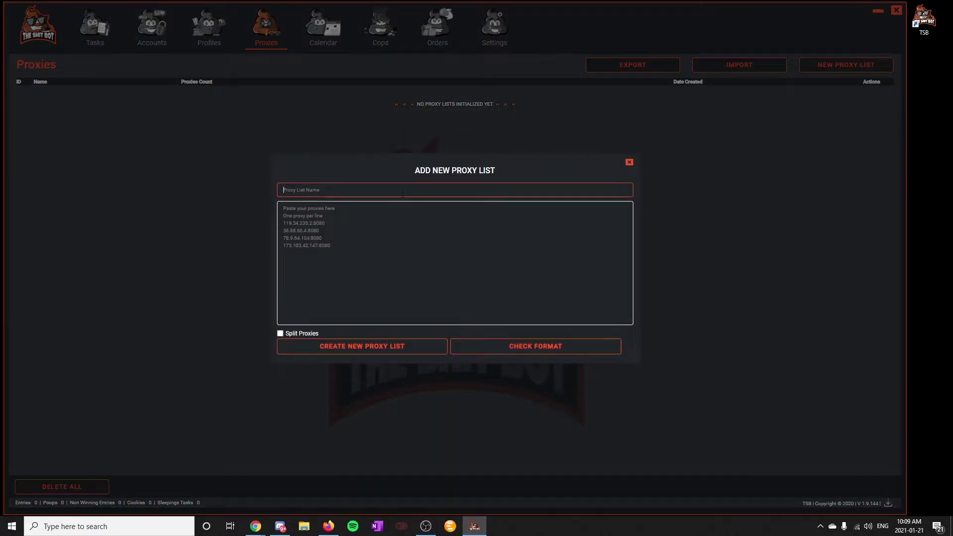
{"action": "type", "text": "proxies"}
{"action": "left_click", "coordinate": [361, 215]}
{"action": "type", "text": "1.1.1.1:1 2.2.2.2:2 3.3.3.3:3 4.4.4.4:4"}
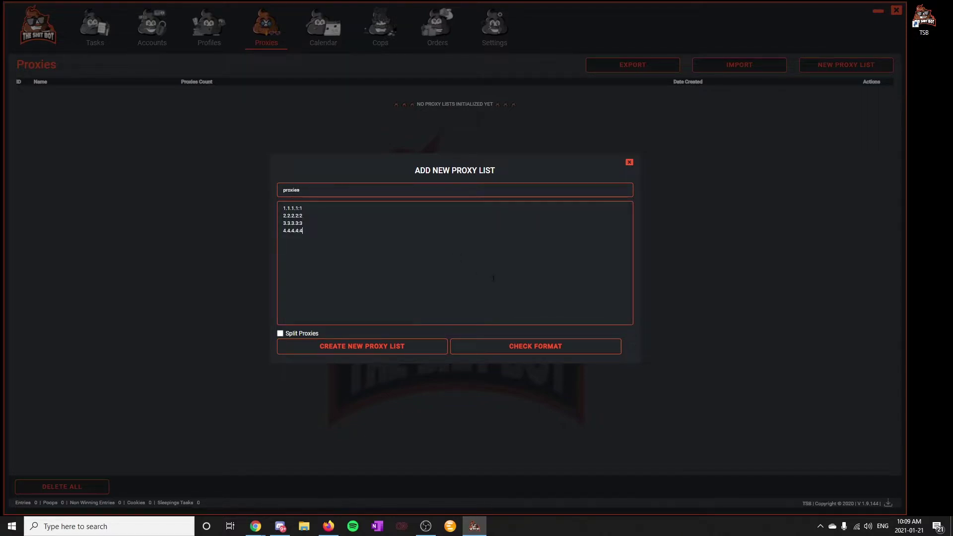
{"action": "left_click", "coordinate": [578, 351]}
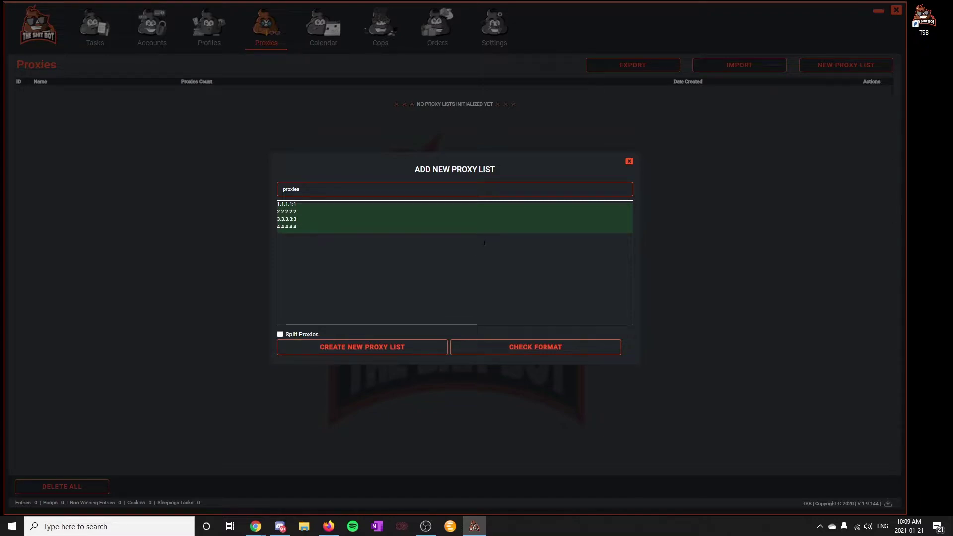
{"action": "left_click", "coordinate": [290, 333]}
{"action": "left_click", "coordinate": [375, 353]}
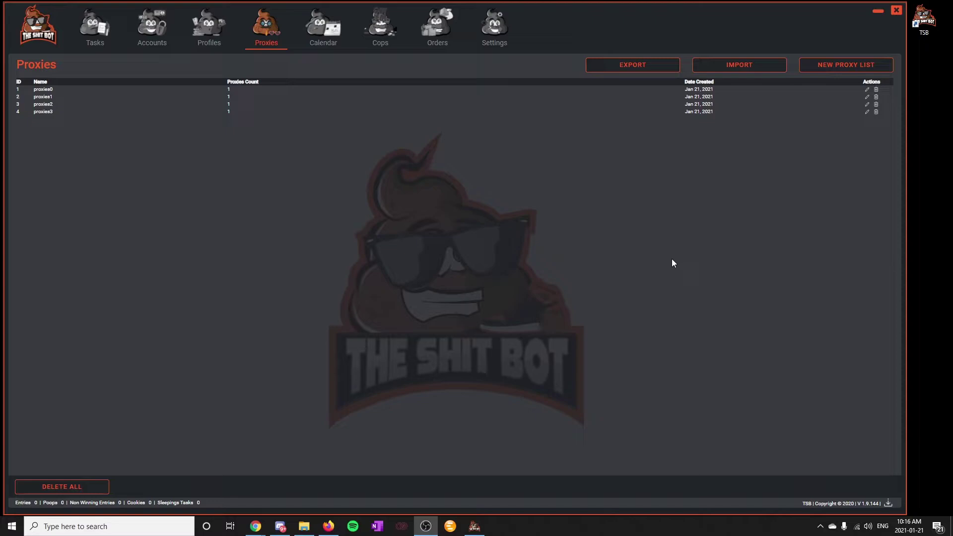
Open the sensor generator from the cookie counter and view the proxy lists available for Nike.
{"action": "left_click", "coordinate": [132, 503]}
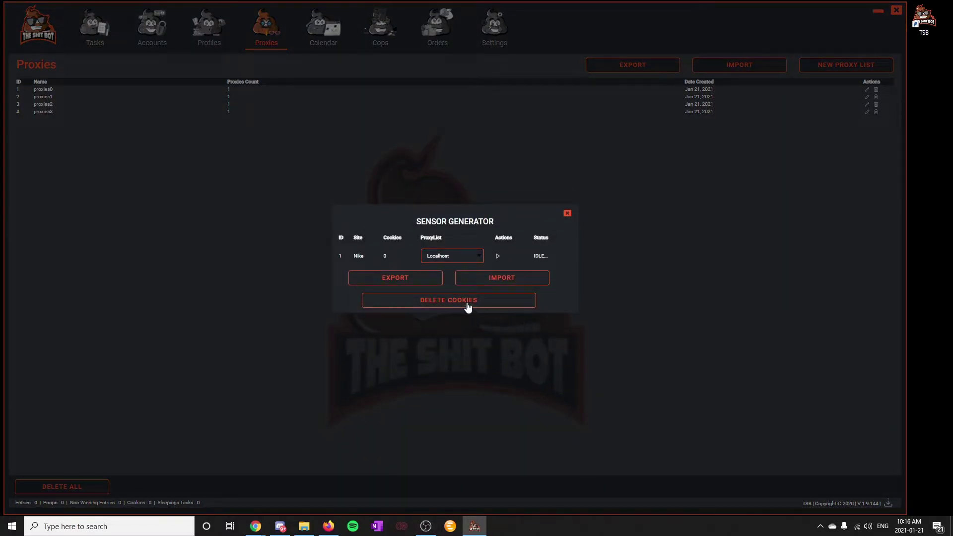
{"action": "left_click", "coordinate": [450, 257]}
{"action": "left_click", "coordinate": [466, 243]}
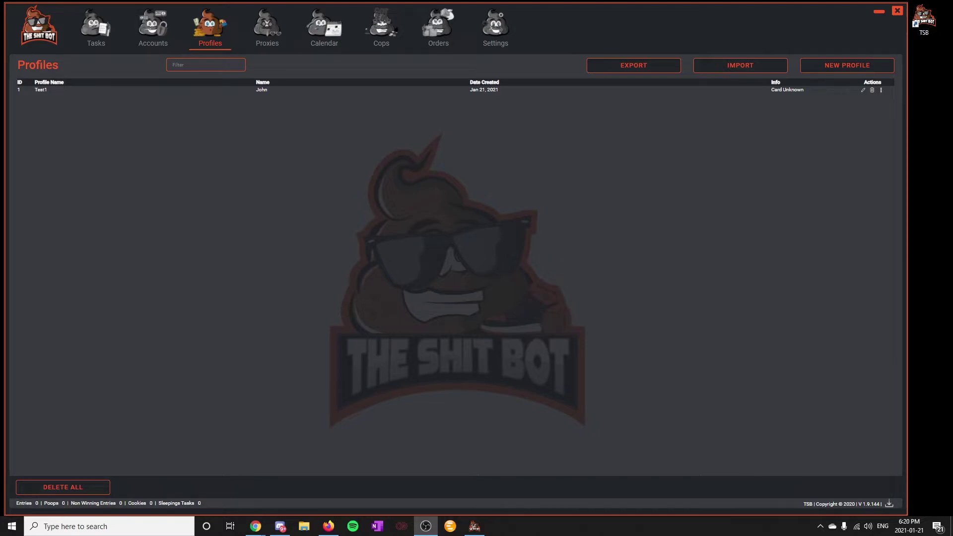
Open the profile Test1 for editing and try the prefix "unit 3" before the shipping street address.
{"action": "left_click", "coordinate": [836, 66]}
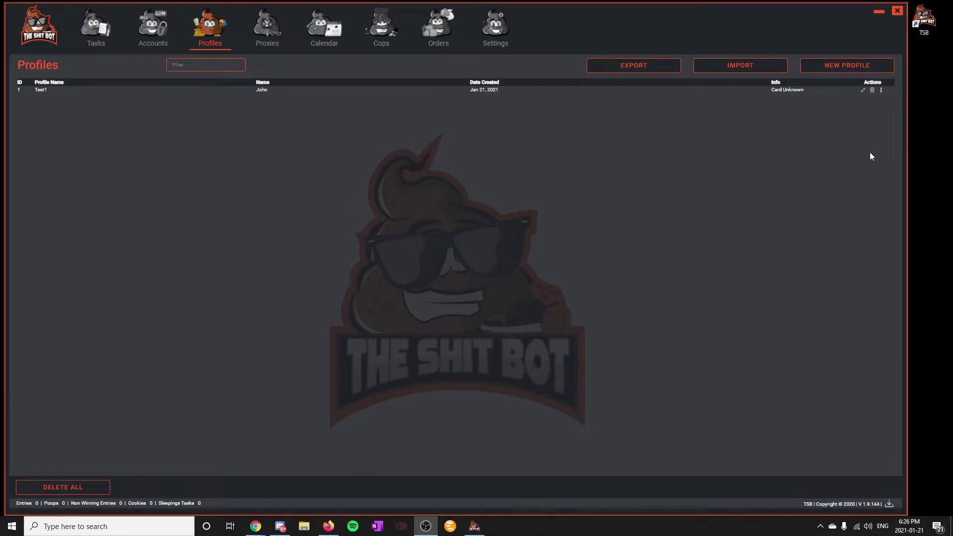
{"action": "left_click", "coordinate": [864, 90]}
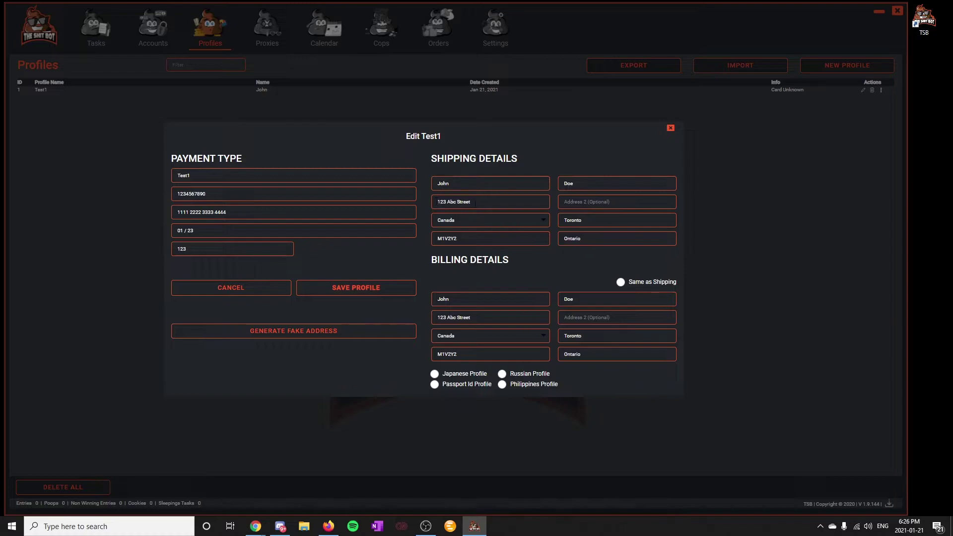
{"action": "left_click", "coordinate": [438, 202]}
{"action": "type", "text": "unit 1"}
{"action": "key", "text": "BackSpace"}
{"action": "type", "text": "3"}
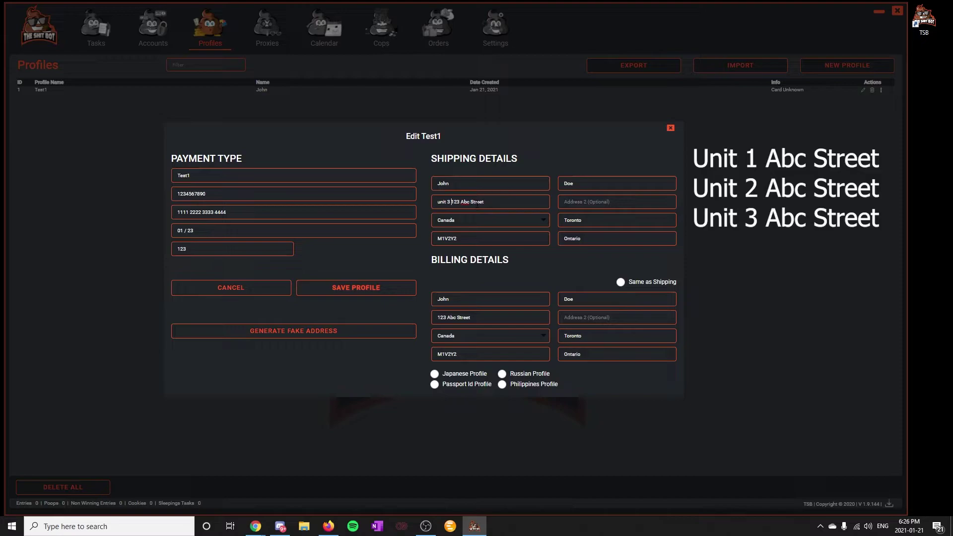
Replace the unit prefix in the shipping street address with "house".
{"action": "key", "text": "BackSpace"}
{"action": "key", "text": "BackSpace"}
{"action": "key", "text": "BackSpace"}
{"action": "key", "text": "BackSpace"}
{"action": "key", "text": "BackSpace"}
{"action": "key", "text": "BackSpace"}
{"action": "type", "text": "house"}
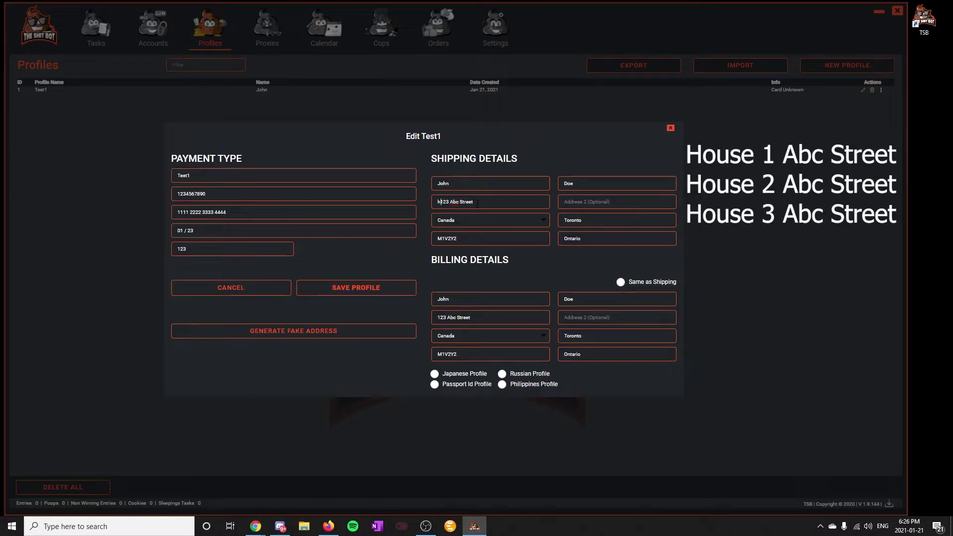
Swap the house prefix in the shipping street address for "apt", and that one for "room".
{"action": "key", "text": "BackSpace"}
{"action": "key", "text": "BackSpace"}
{"action": "key", "text": "BackSpace"}
{"action": "key", "text": "BackSpace"}
{"action": "key", "text": "BackSpace"}
{"action": "key", "text": "BackSpace"}
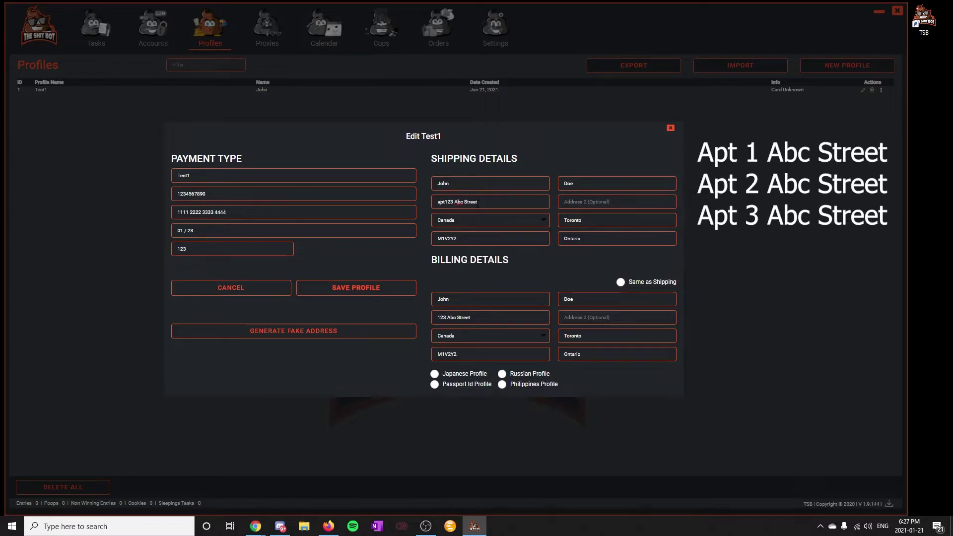
{"action": "type", "text": "room"}
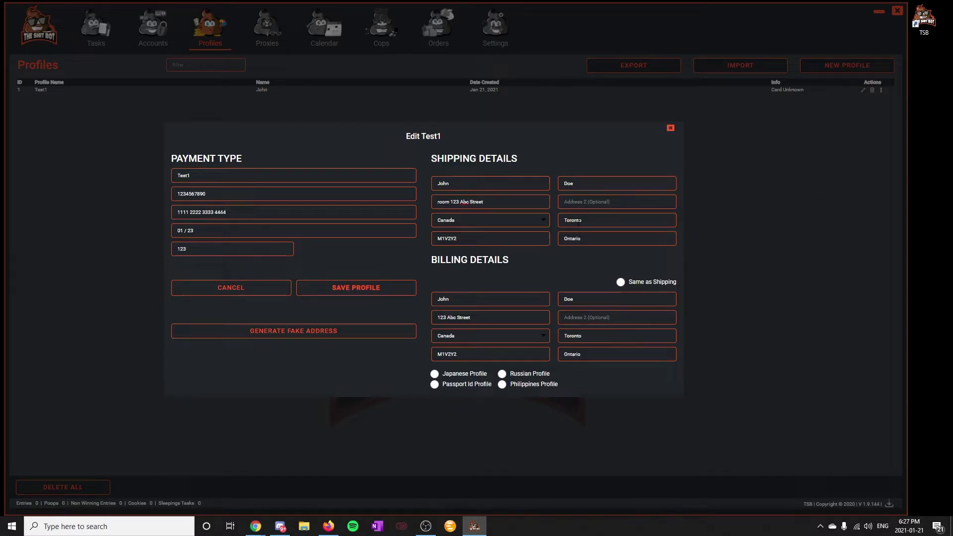
Try the random letters "bjwi" instead of the room prefix in the shipping address and clear them again.
{"action": "key", "text": "BackSpace"}
{"action": "key", "text": "BackSpace"}
{"action": "key", "text": "BackSpace"}
{"action": "key", "text": "BackSpace"}
{"action": "key", "text": "BackSpace"}
{"action": "type", "text": "bjwi"}
{"action": "key", "text": "BackSpace"}
{"action": "key", "text": "BackSpace"}
{"action": "key", "text": "BackSpace"}
{"action": "key", "text": "BackSpace"}
Try the abbreviation "Str." for the street type in the shipping address and restore the full word Street.
{"action": "key", "text": "BackSpace"}
{"action": "key", "text": "BackSpace"}
{"action": "key", "text": "BackSpace"}
{"action": "key", "text": "BackSpace"}
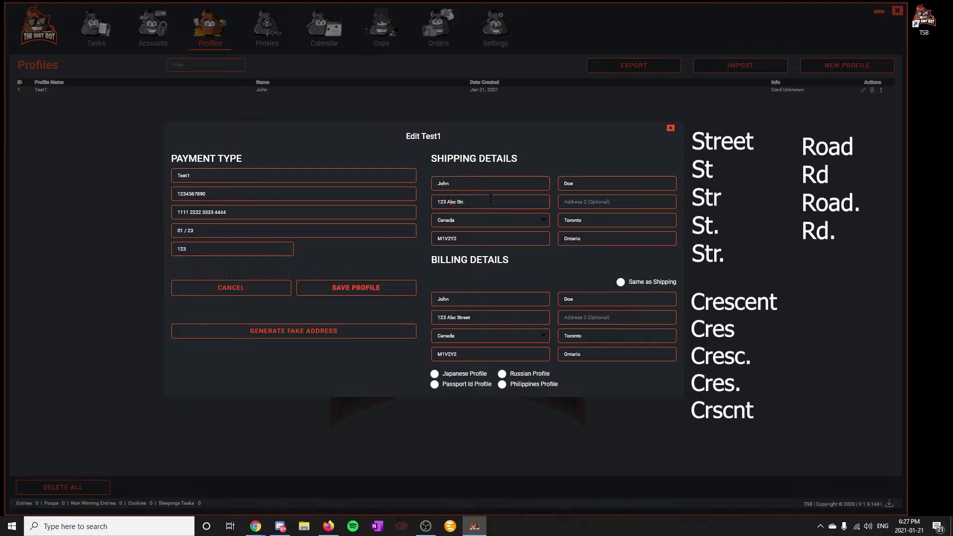
{"action": "type", "text": "eet"}
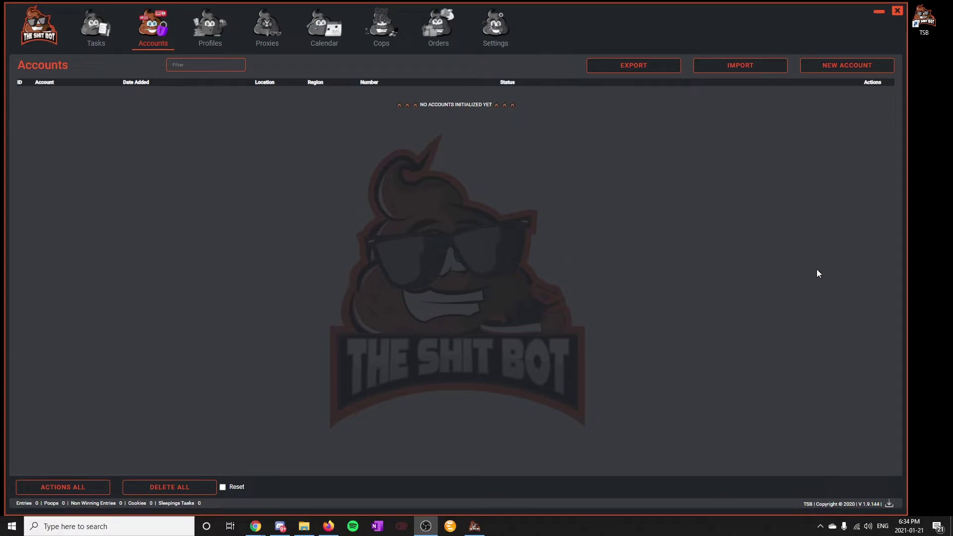
Add two new accounts by entering their e-mail and password pairs, one per line, and open the actions for all accounts.
{"action": "left_click", "coordinate": [853, 66]}
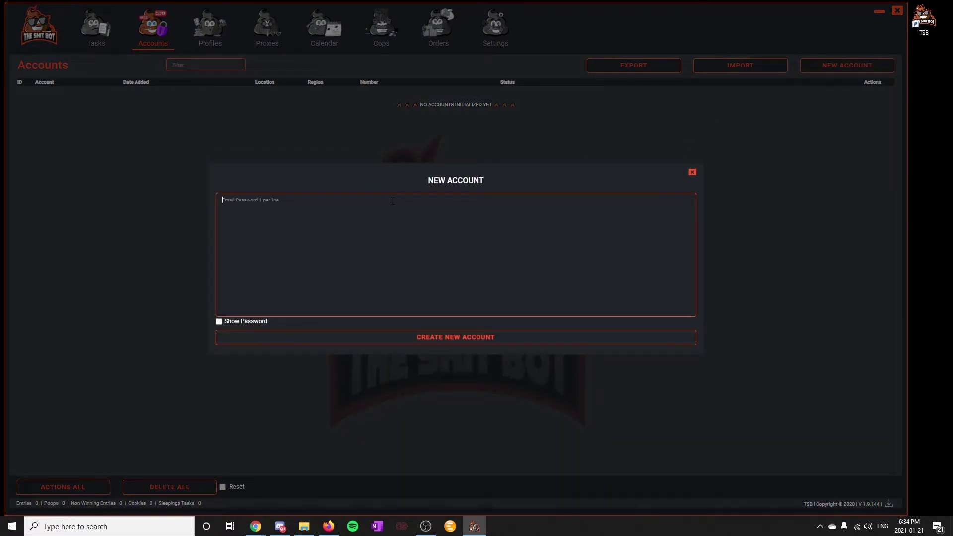
{"action": "key", "text": "ctrl+v"}
{"action": "left_click", "coordinate": [442, 340]}
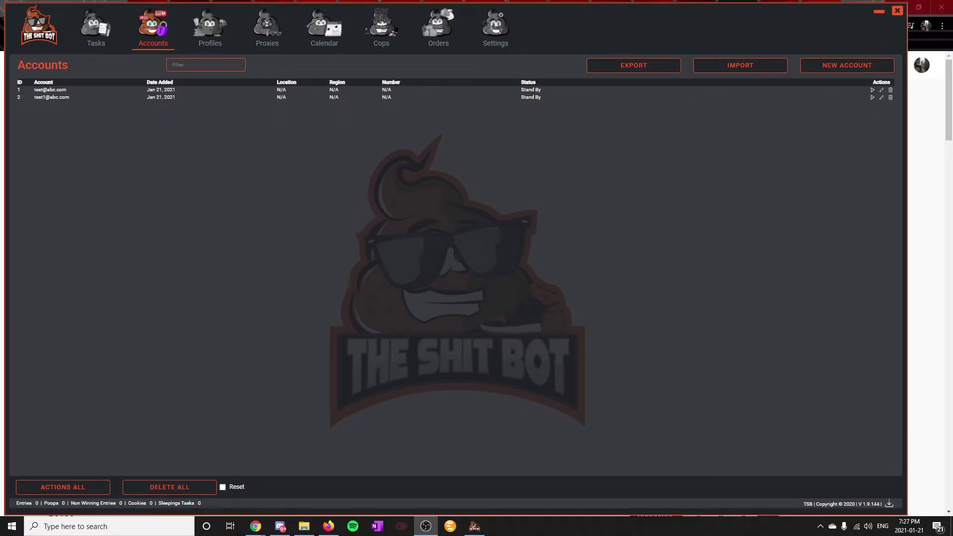
{"action": "left_click", "coordinate": [69, 489]}
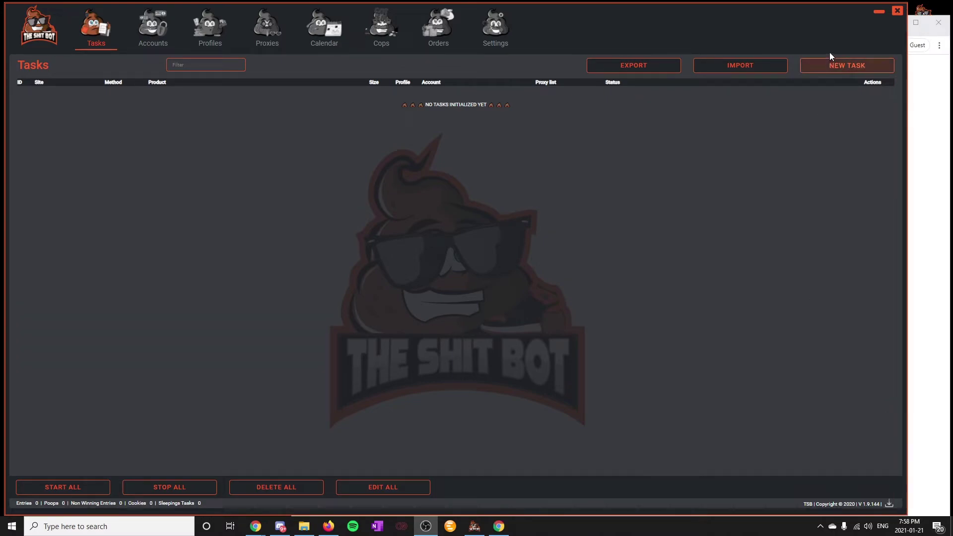
Start a new task and switch to the Chrome guest window to open nike.com/ca/launch.
{"action": "left_click", "coordinate": [846, 65]}
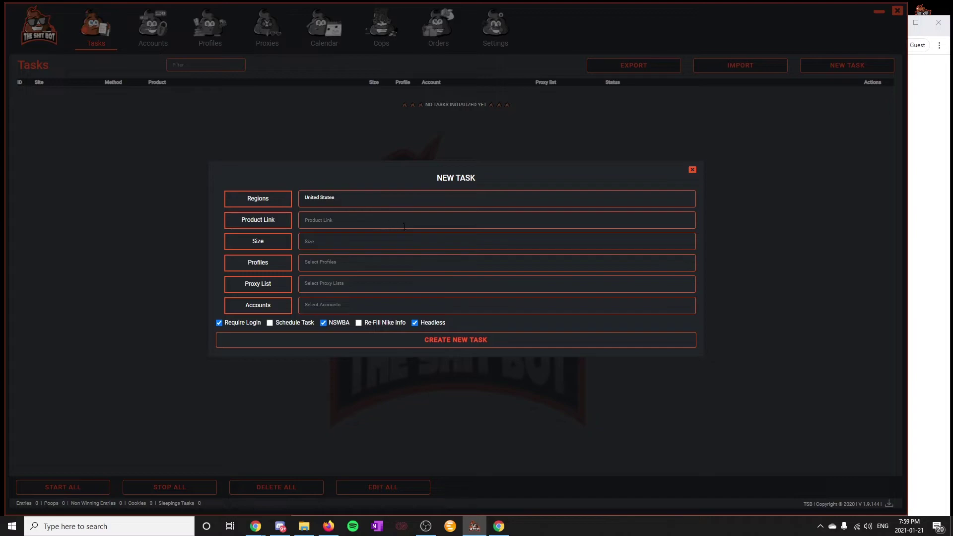
{"action": "left_click", "coordinate": [927, 175]}
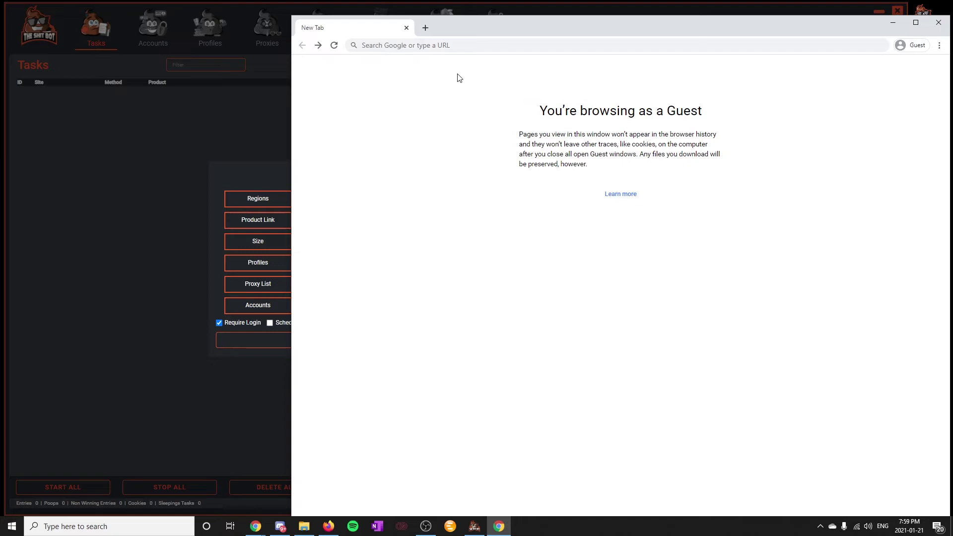
{"action": "left_click", "coordinate": [442, 46]}
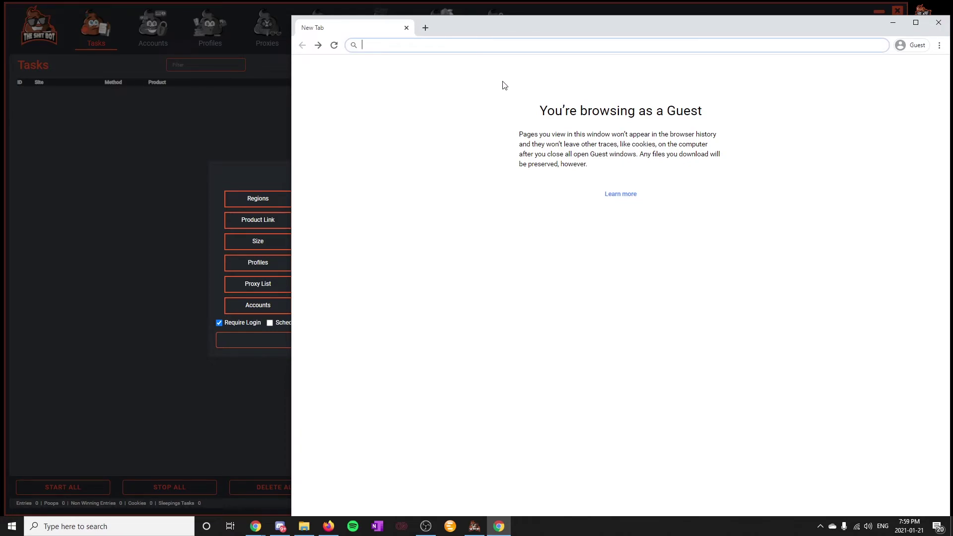
{"action": "type", "text": "nik"}
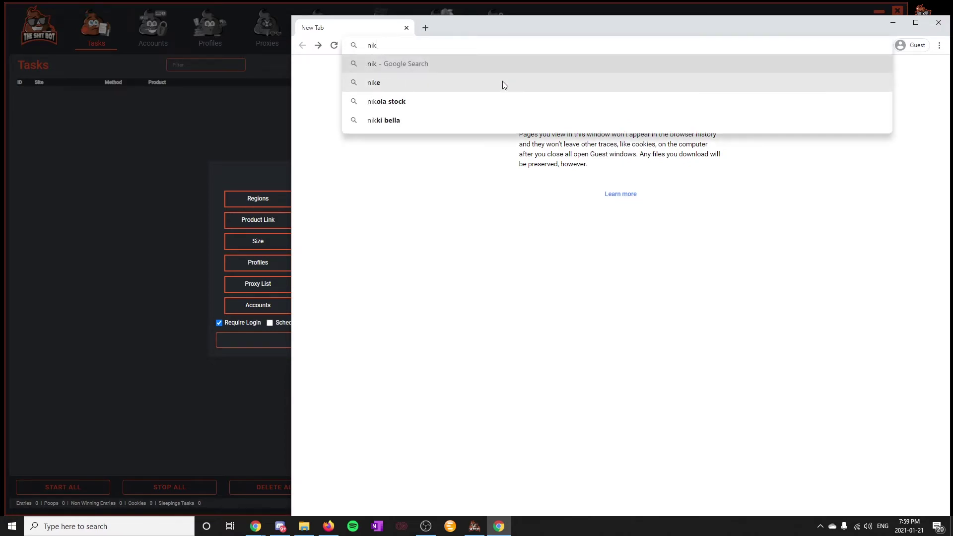
{"action": "type", "text": "e.com/ca/launch"}
{"action": "key", "text": "Return"}
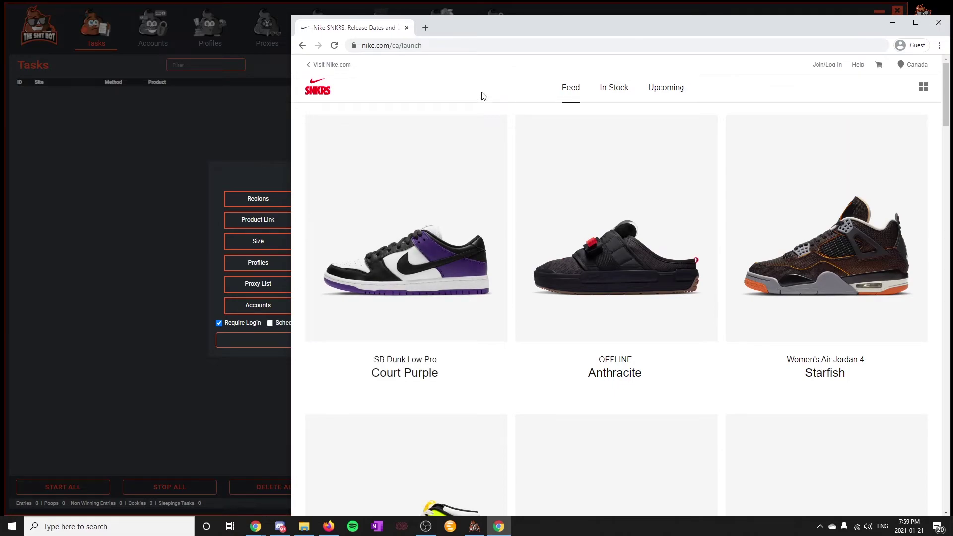
Open the SB Dunk Low Pro Court Purple page and copy its address into the new task's product link in The Shit Bot.
{"action": "left_click", "coordinate": [436, 169]}
{"action": "left_click", "coordinate": [483, 45]}
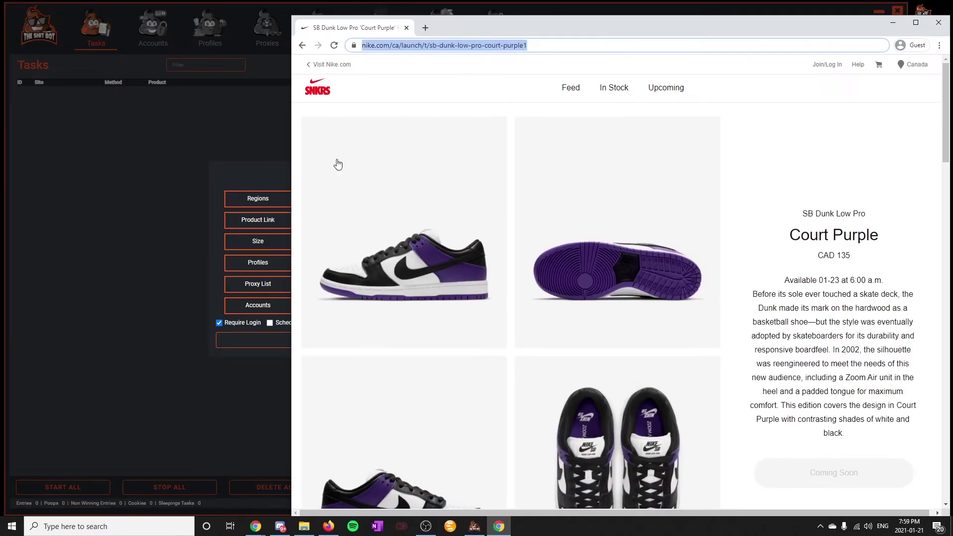
{"action": "left_click", "coordinate": [265, 183]}
{"action": "type", "text": "https://www.nike.com/ca/launch/t/sb-dunk-low-pro-court-purple"}
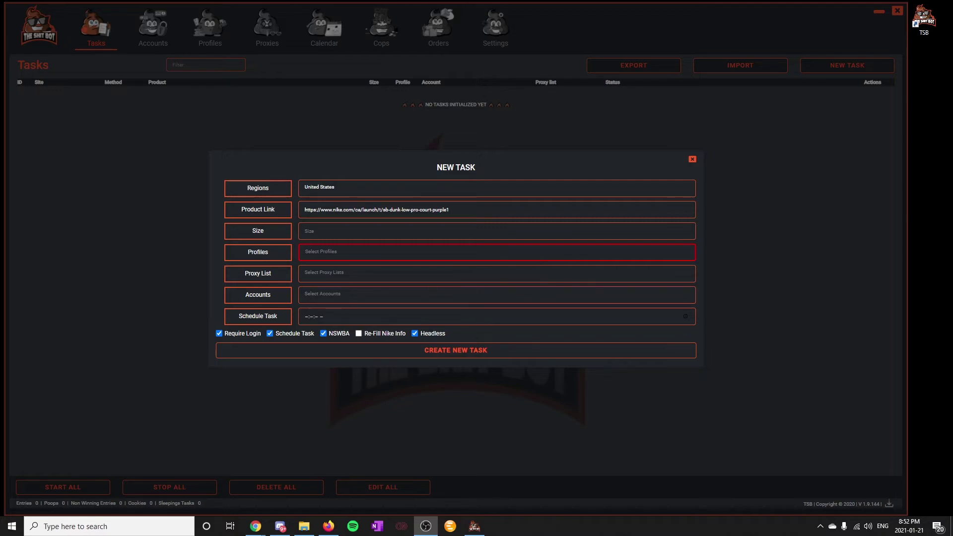
Enter the sizes 8,9,10 for the new task and replace them with RA.
{"action": "left_click", "coordinate": [387, 232]}
{"action": "type", "text": "8,9,10"}
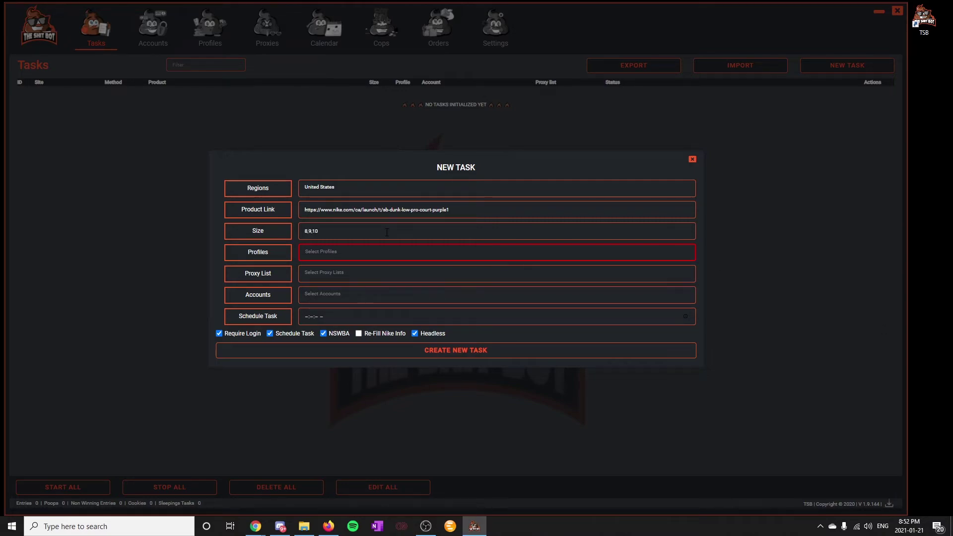
{"action": "key", "text": "ctrl+a"}
{"action": "key", "text": "BackSpace"}
{"action": "type", "text": "RA"}
Assign the profile Test1 and both test accounts to the new task.
{"action": "left_click", "coordinate": [346, 254]}
{"action": "left_click", "coordinate": [317, 288]}
{"action": "left_click", "coordinate": [386, 260]}
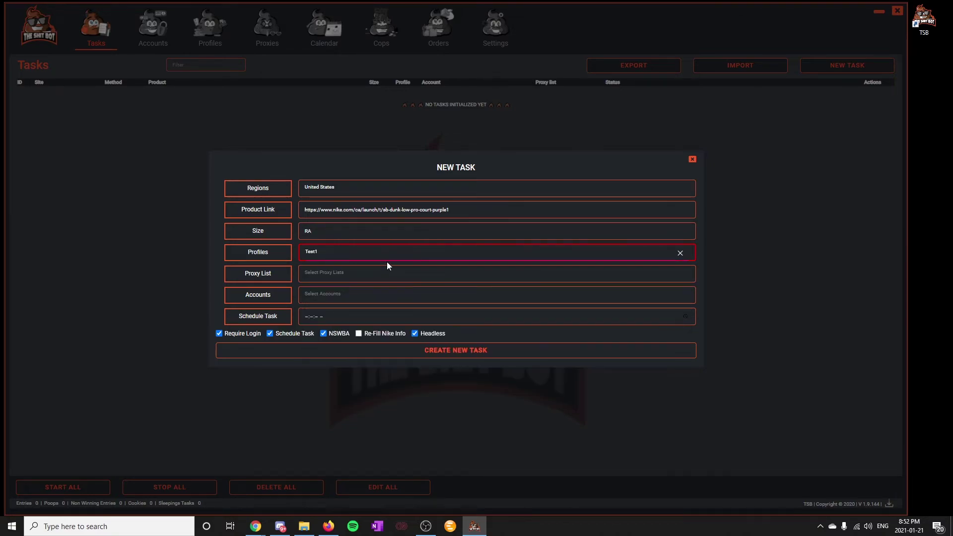
{"action": "left_click", "coordinate": [350, 295]}
{"action": "left_click", "coordinate": [319, 334]}
{"action": "left_click", "coordinate": [349, 300]}
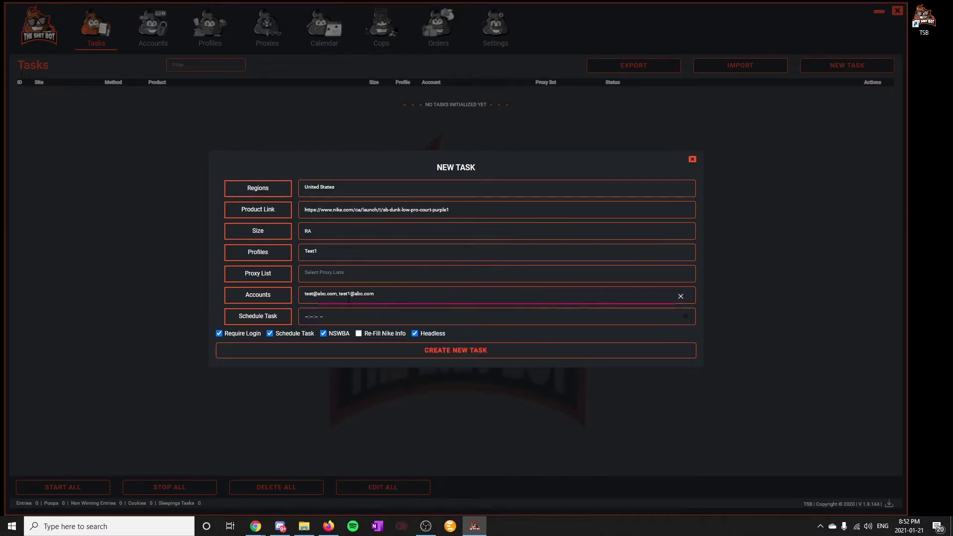
Assign the proxy list proxies0 to the new task.
{"action": "left_click", "coordinate": [369, 277]}
{"action": "left_click", "coordinate": [334, 331]}
{"action": "left_click", "coordinate": [333, 350]}
{"action": "left_click", "coordinate": [334, 331]}
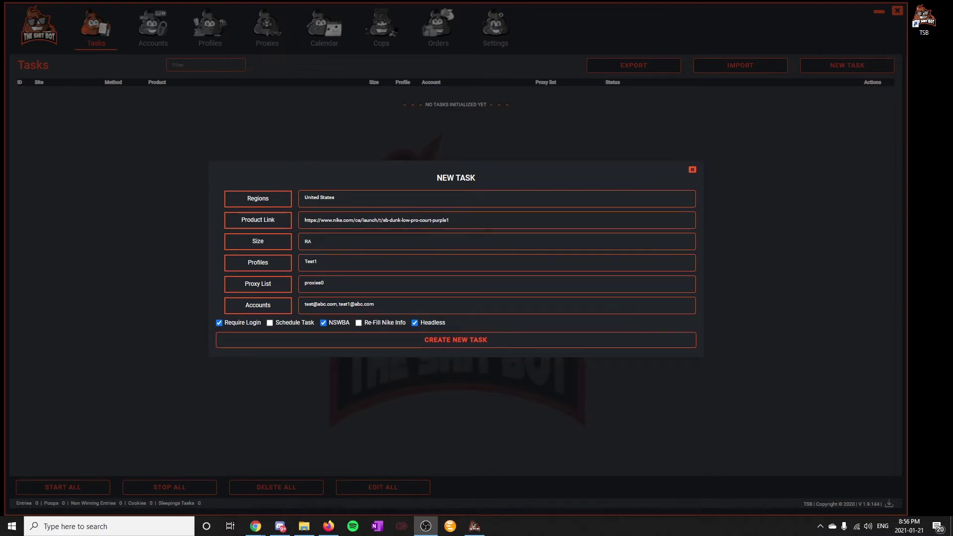
Toggle the Schedule Task option and create the tasks for the two accounts, then leave the form.
{"action": "left_click", "coordinate": [292, 325]}
{"action": "left_click", "coordinate": [440, 343]}
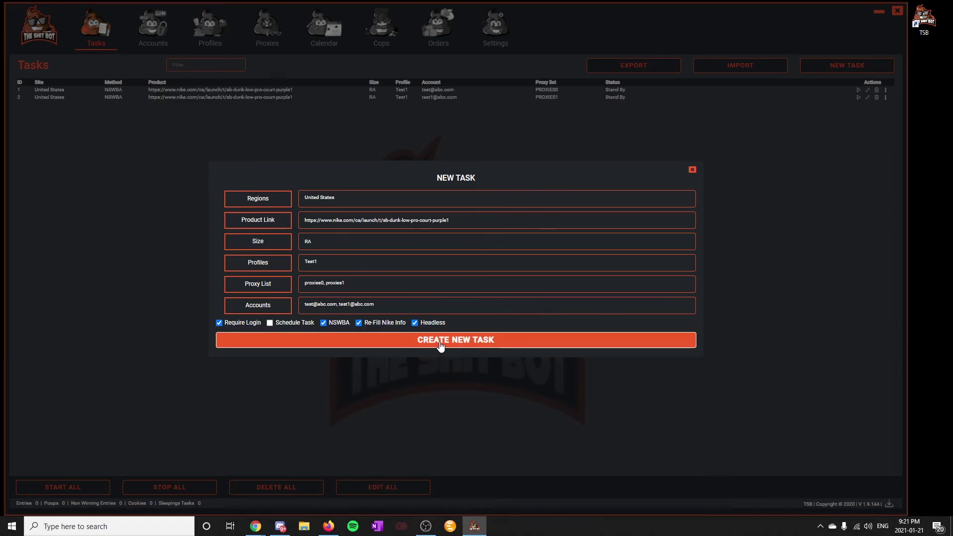
{"action": "left_click", "coordinate": [827, 180]}
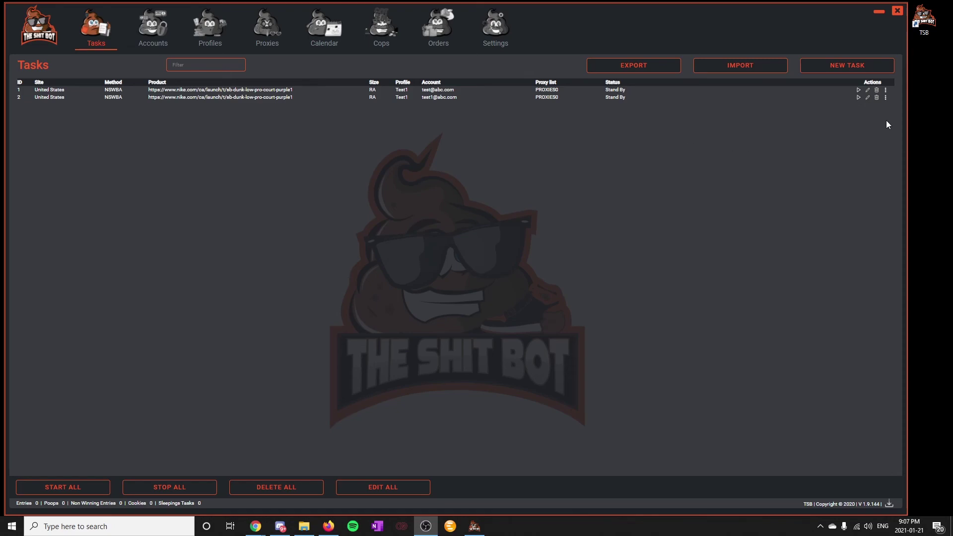
View the logs of the first task and close them again.
{"action": "left_click", "coordinate": [887, 91]}
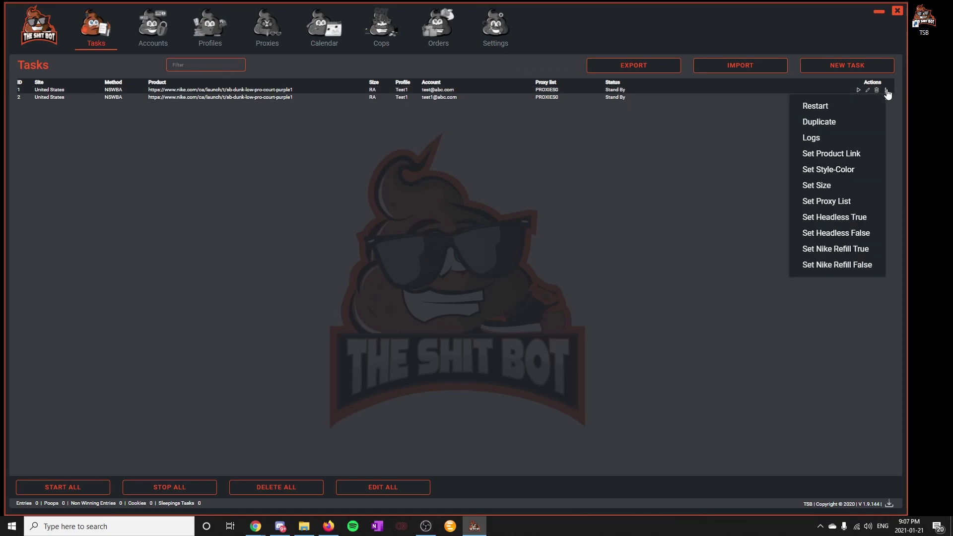
{"action": "left_click", "coordinate": [815, 138]}
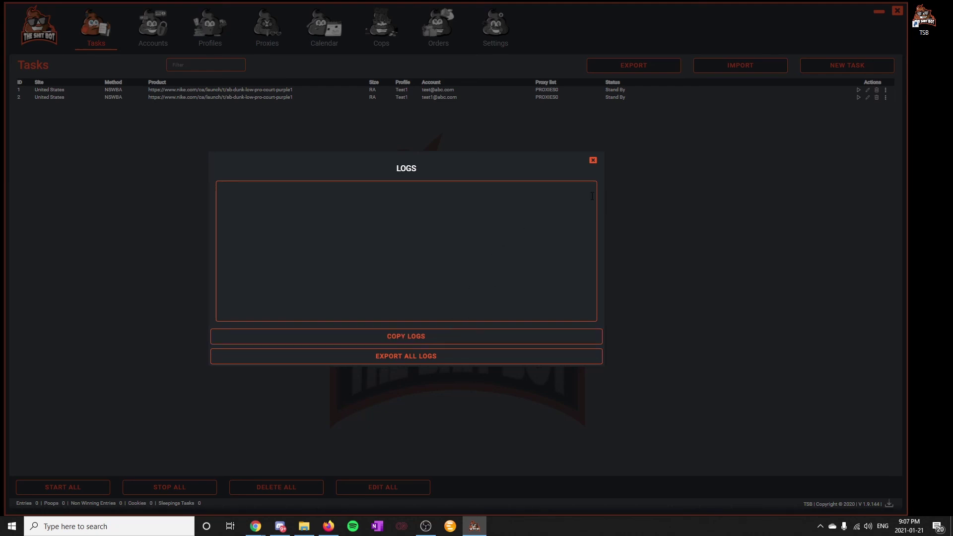
{"action": "left_click", "coordinate": [594, 162]}
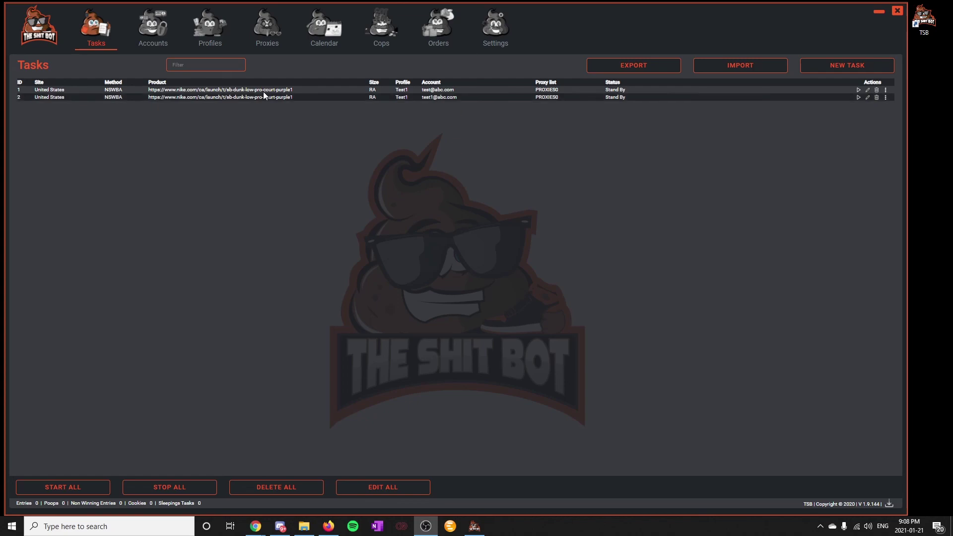
Inspect the entries of the proxy list proxies0 without editing them and return to the tasks.
{"action": "left_click", "coordinate": [275, 38]}
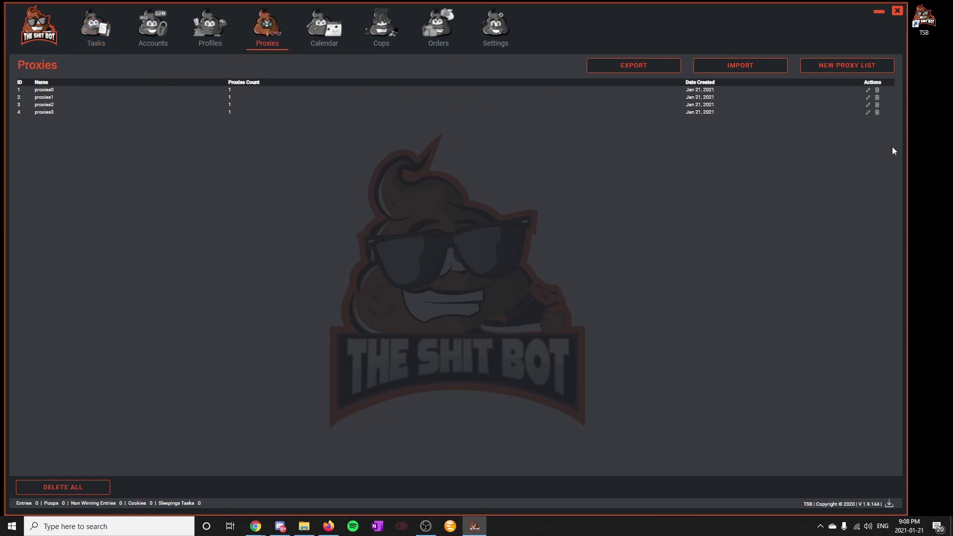
{"action": "left_click", "coordinate": [868, 90]}
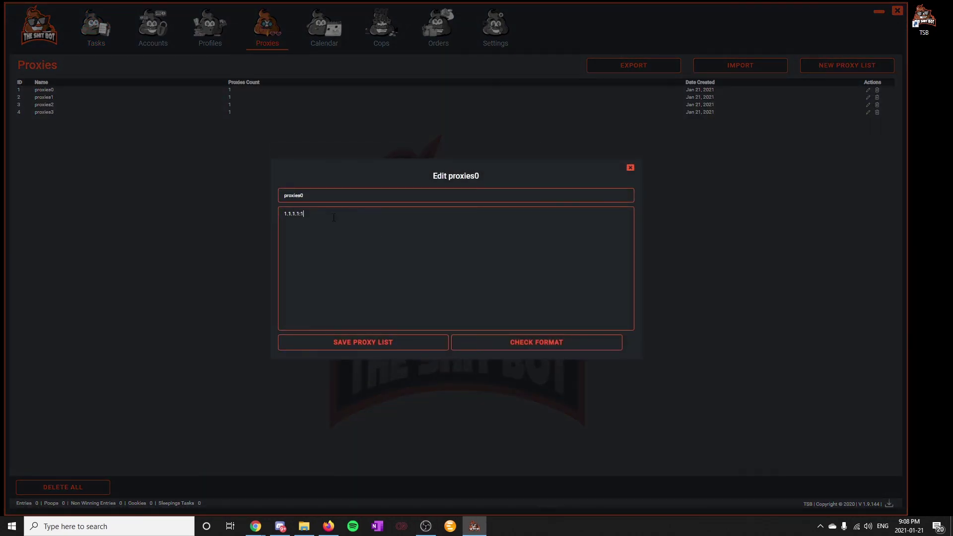
{"action": "left_click", "coordinate": [630, 168]}
{"action": "left_click", "coordinate": [120, 49]}
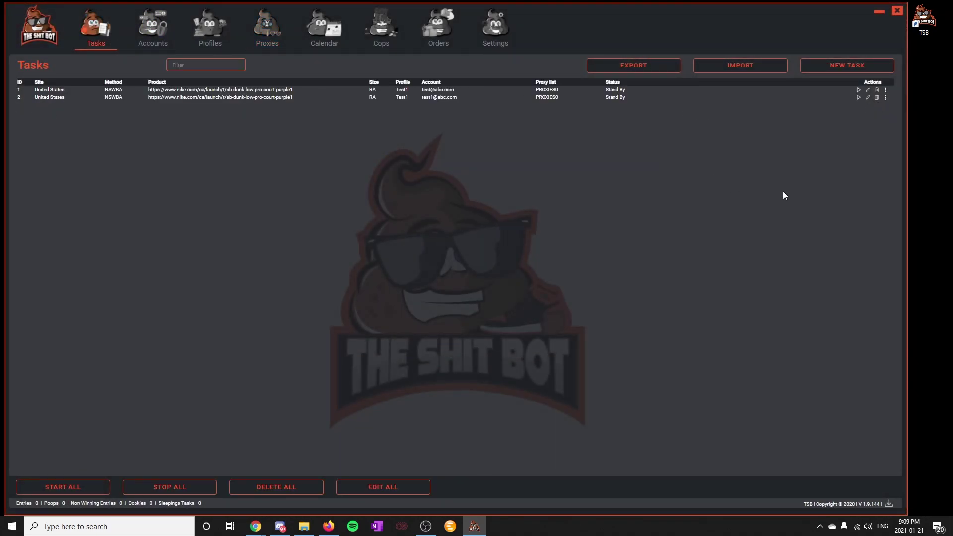
View the proxy lists that can be set for the second task and cancel the change.
{"action": "left_click", "coordinate": [886, 97]}
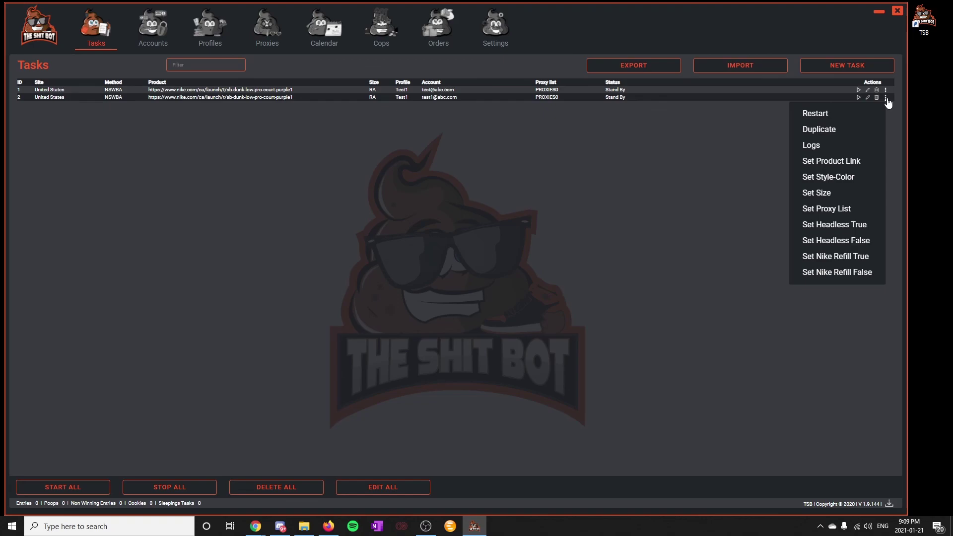
{"action": "left_click", "coordinate": [823, 214]}
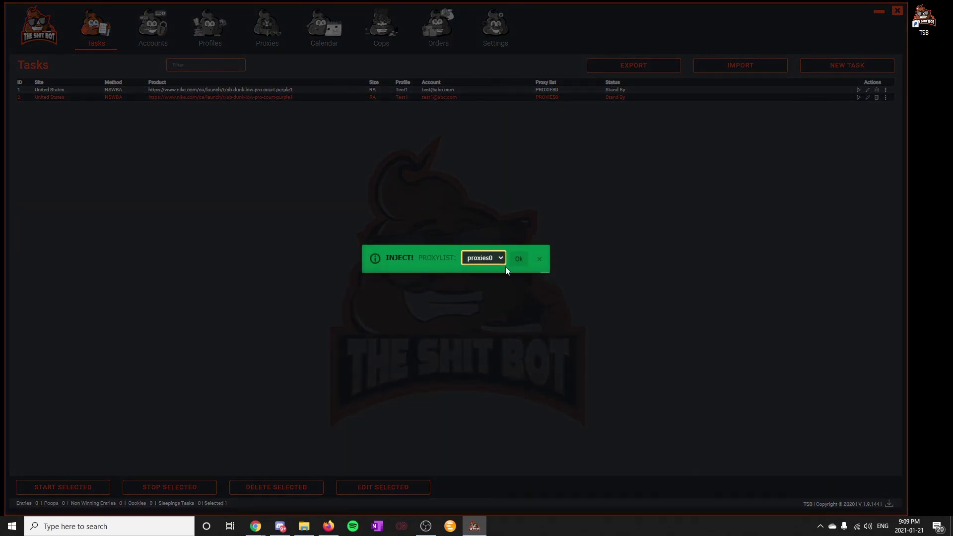
{"action": "left_click", "coordinate": [495, 257]}
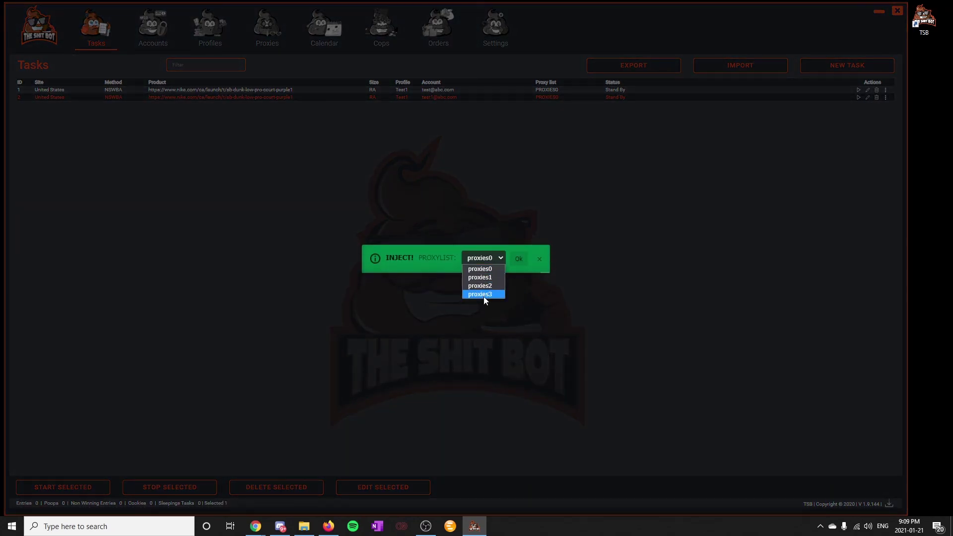
{"action": "left_click", "coordinate": [540, 259]}
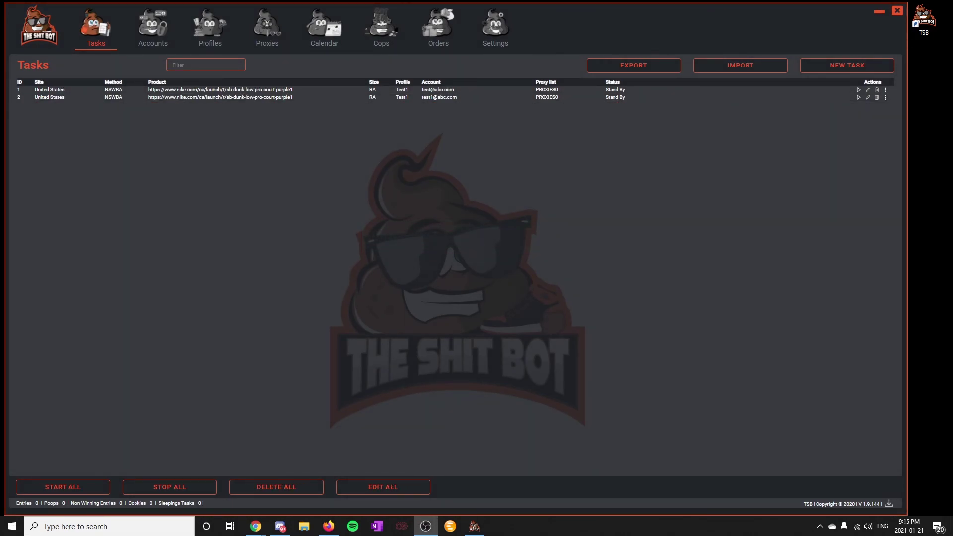